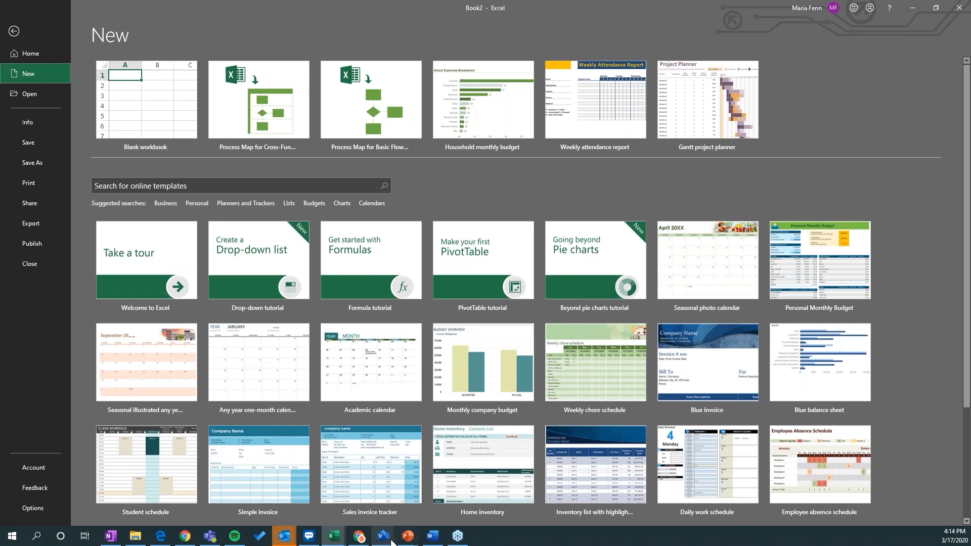
# Switch to Visio to view the Data Visualizer Basic Flowchart drawing, and return to the Book2 window in Excel.
pyautogui.moveTo(388, 542)
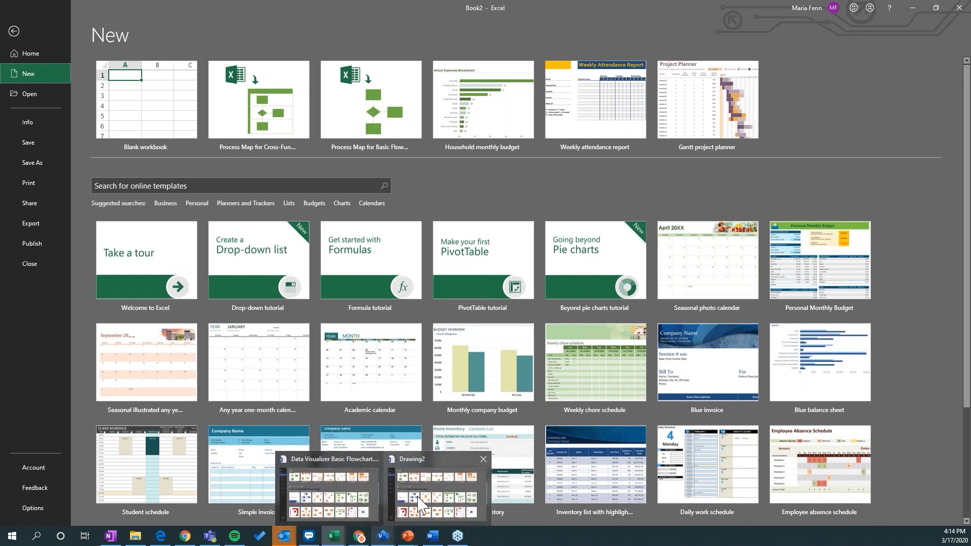
pyautogui.click(368, 502)
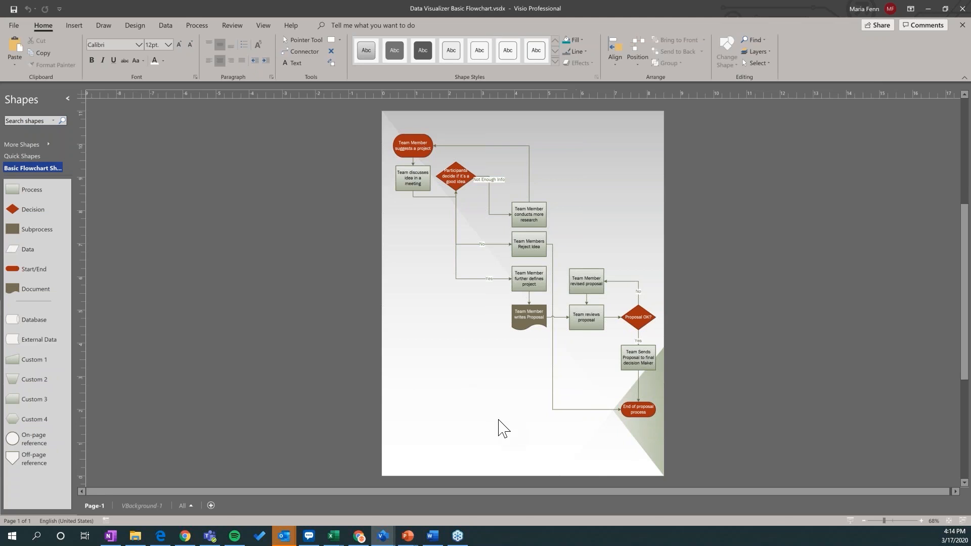
pyautogui.moveTo(338, 538)
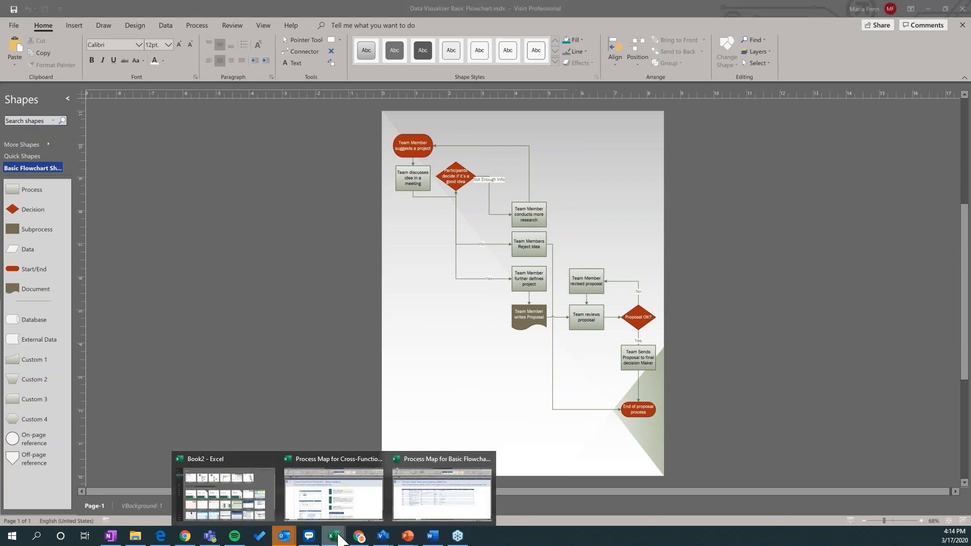
pyautogui.click(260, 481)
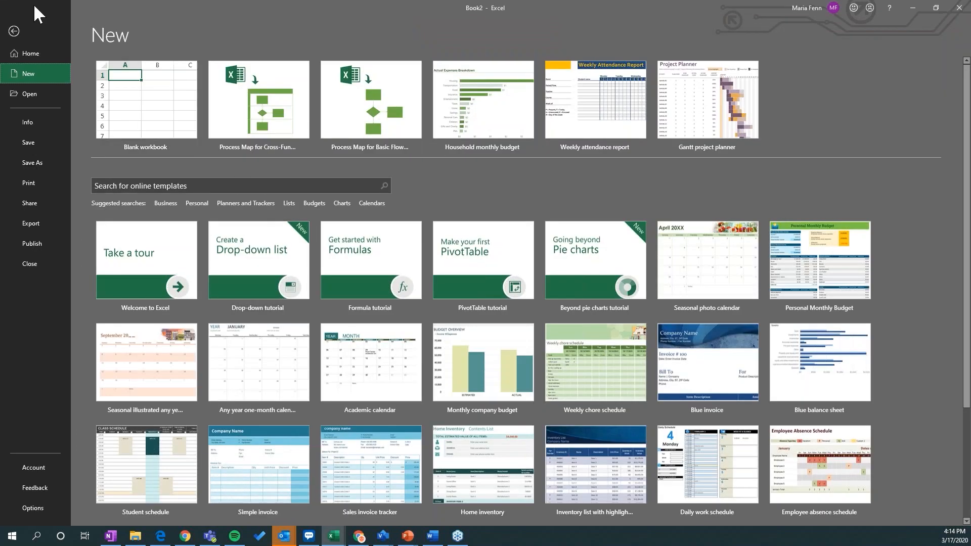
# Search the online templates for "Process" and create a workbook from the Process Map for Basic Flowchart template.
pyautogui.click(156, 185)
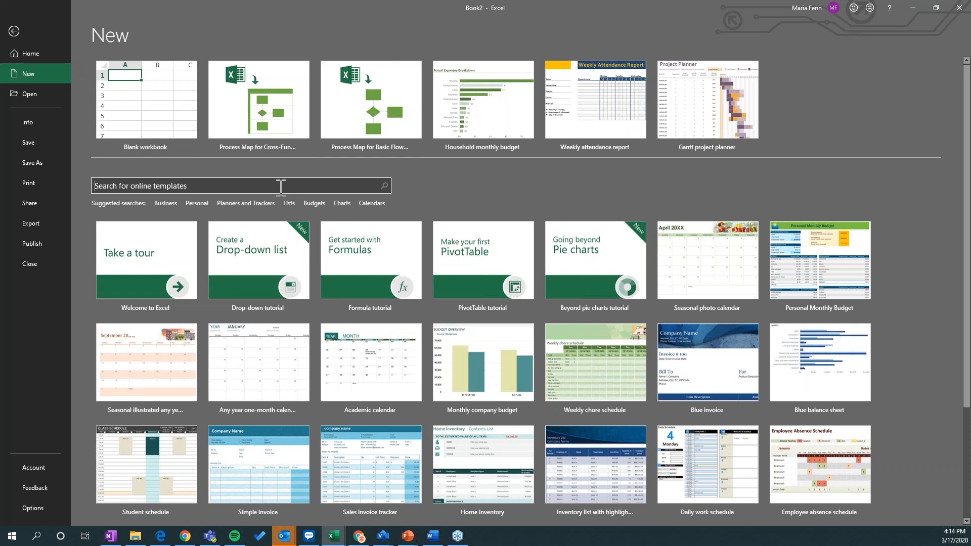
pyautogui.write('Process')
pyautogui.press('Return')
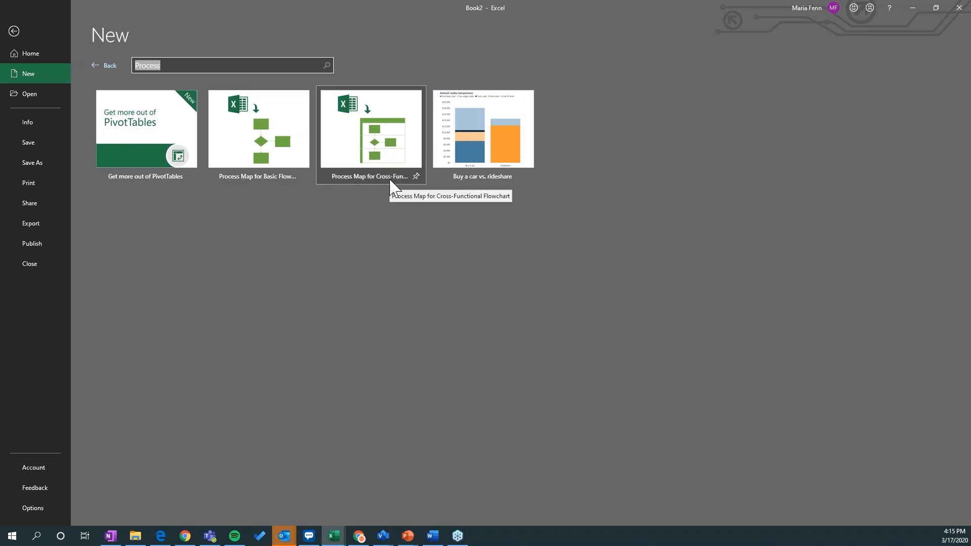
pyautogui.click(284, 171)
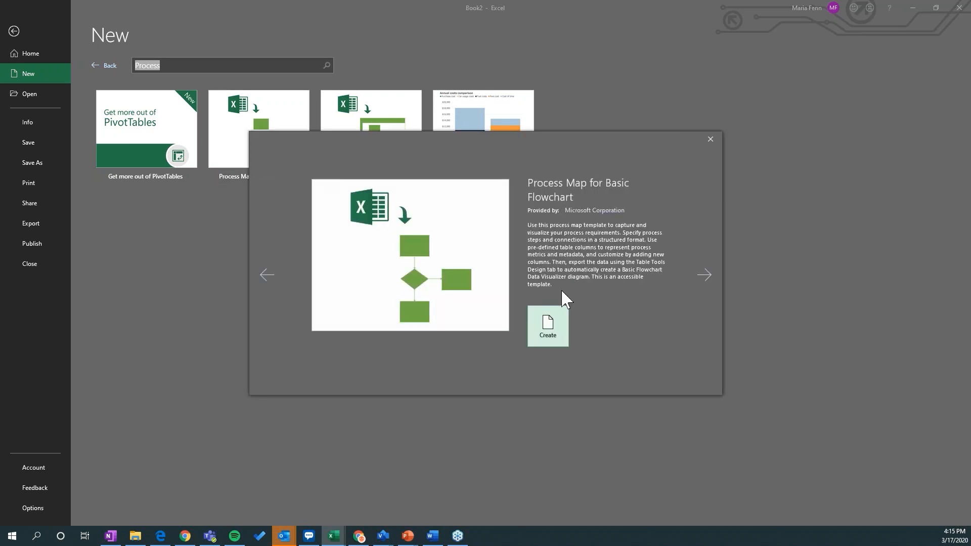
pyautogui.click(551, 336)
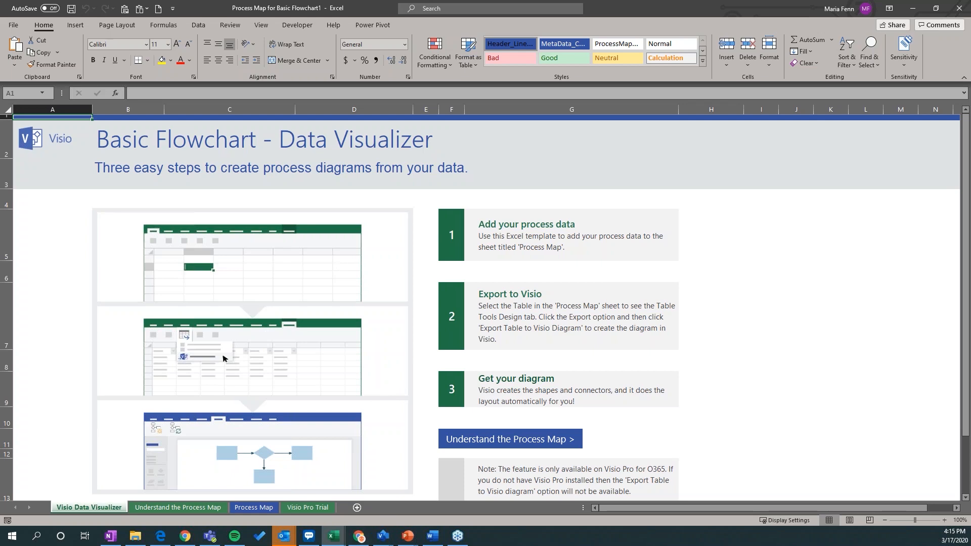
# Look over the Understand the Process Map sheet and examine the starter table's mandatory and metadata columns on the Process Map sheet.
pyautogui.click(152, 507)
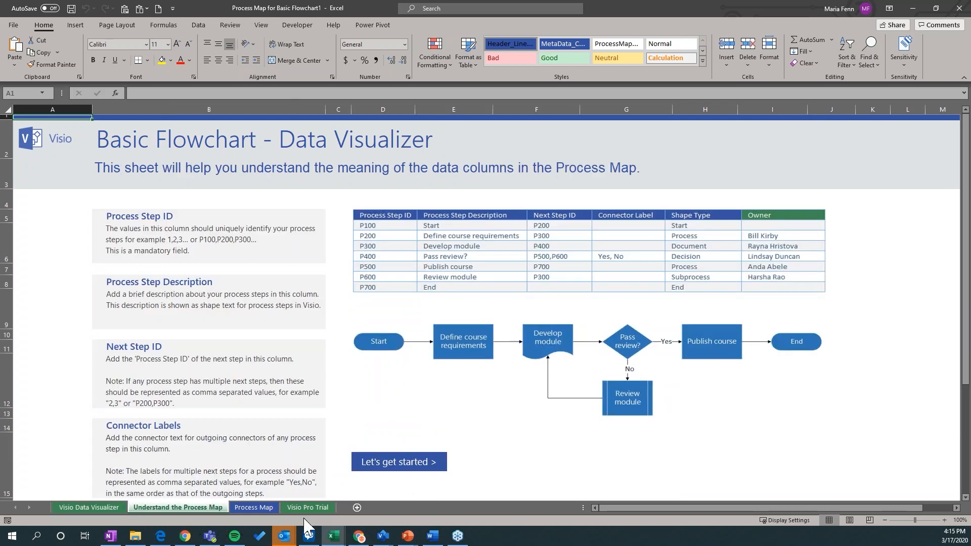
pyautogui.click(239, 508)
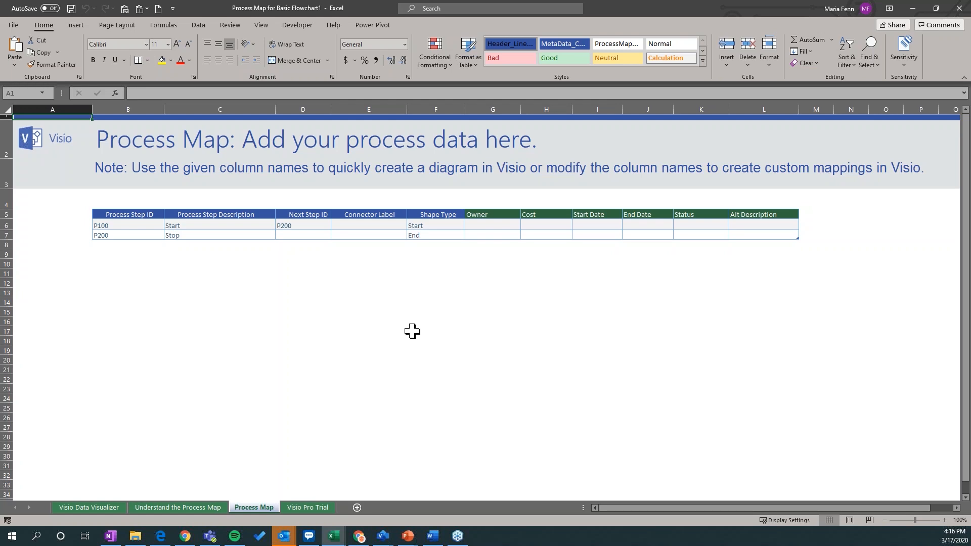
pyautogui.moveTo(152, 223); pyautogui.dragTo(749, 230)
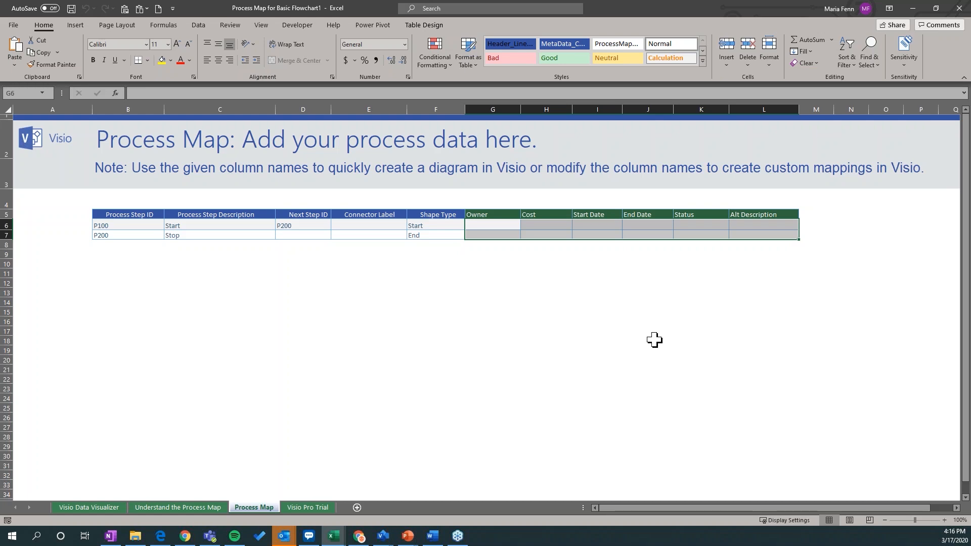
pyautogui.click(149, 226)
pyautogui.moveTo(185, 232); pyautogui.dragTo(422, 237)
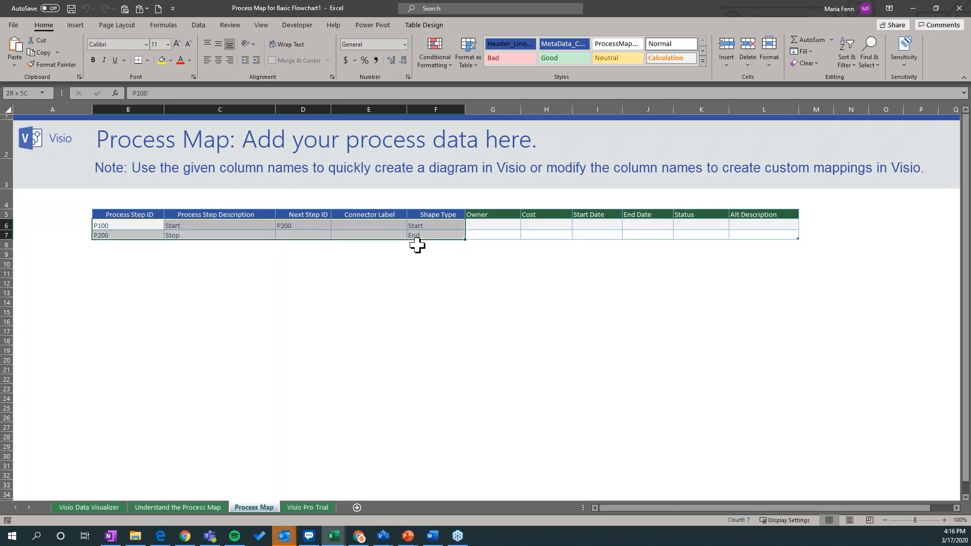
pyautogui.click(303, 292)
pyautogui.moveTo(121, 226); pyautogui.dragTo(123, 234)
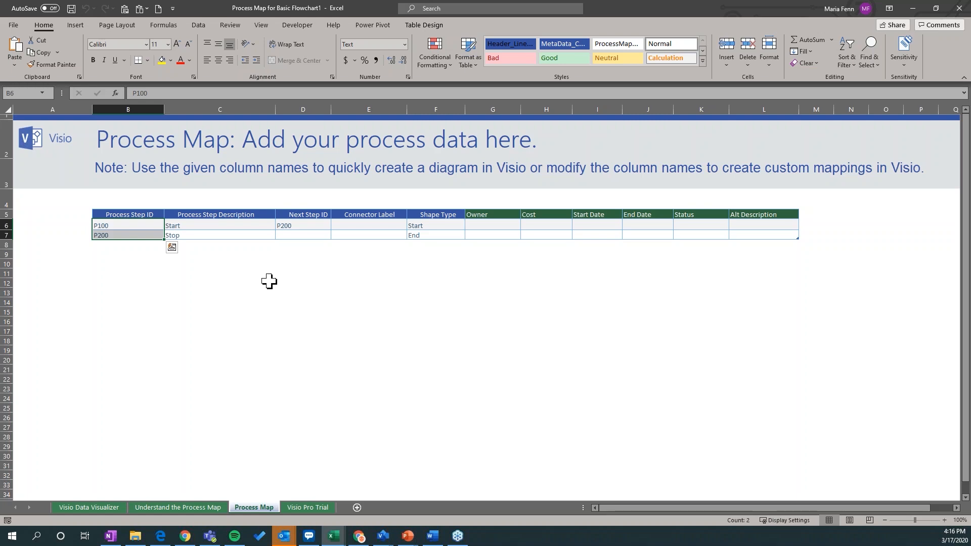
pyautogui.click(217, 227)
pyautogui.press('Down')
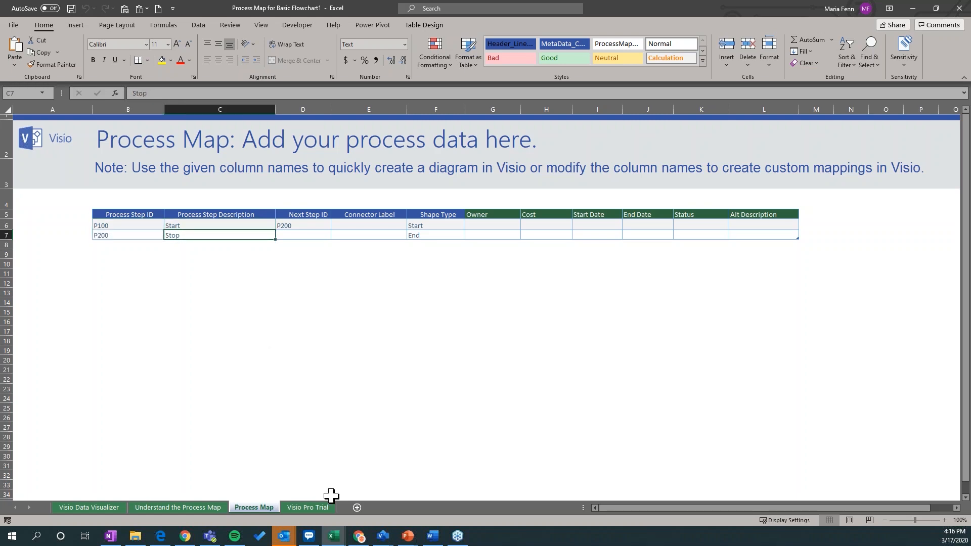
# Switch to the filled-in Process Map for Basic Flowchart.xlsx and examine its Process Step ID and Process Step Description columns and the P300 row.
pyautogui.moveTo(338, 540)
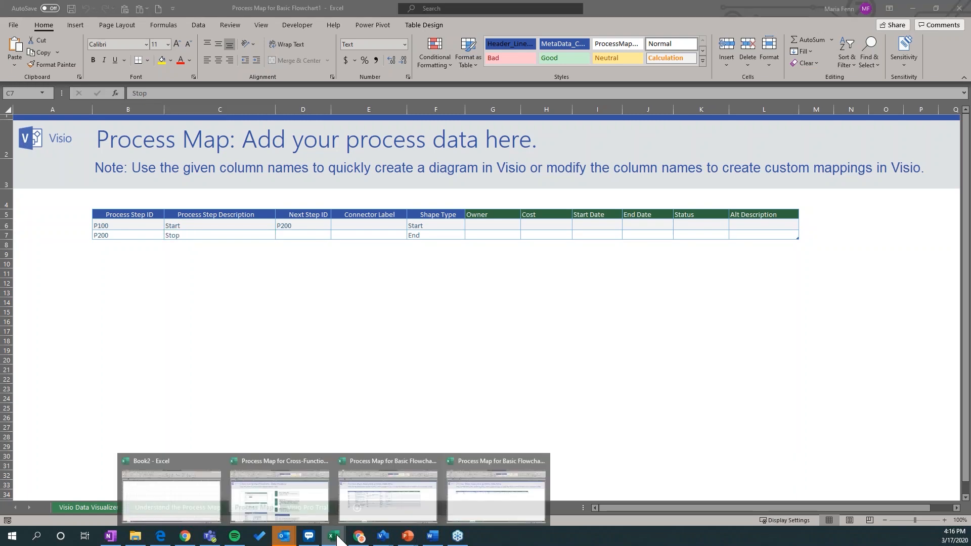
pyautogui.click(410, 514)
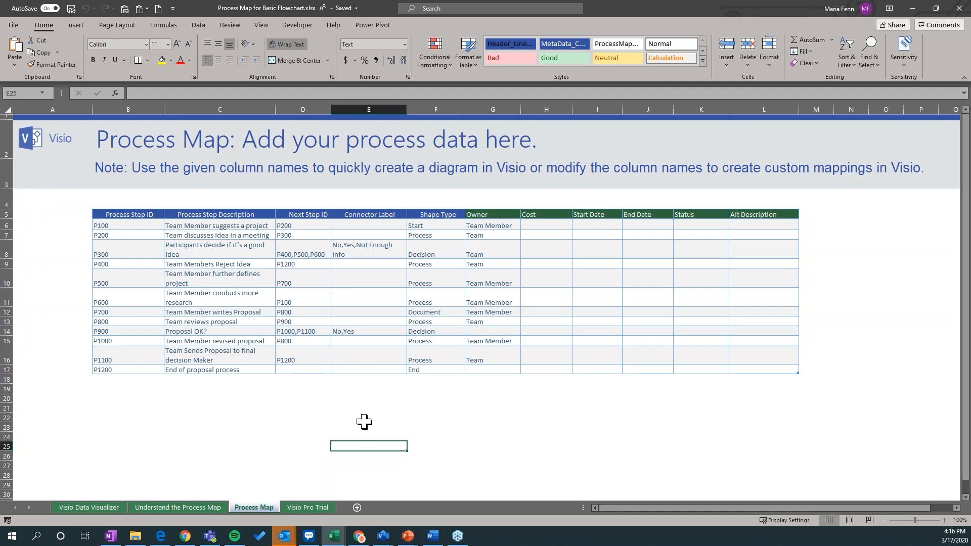
pyautogui.moveTo(129, 228); pyautogui.dragTo(134, 369)
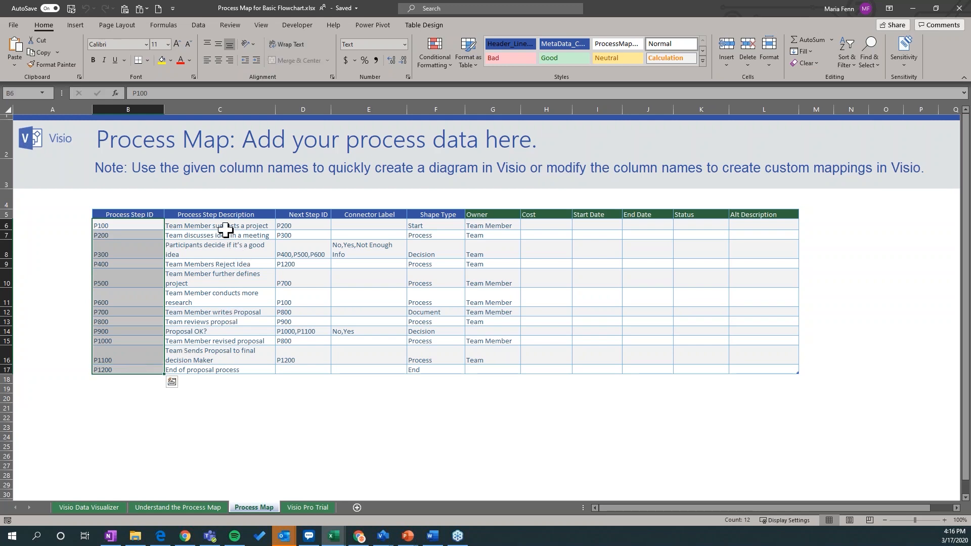
pyautogui.moveTo(224, 228); pyautogui.dragTo(223, 362)
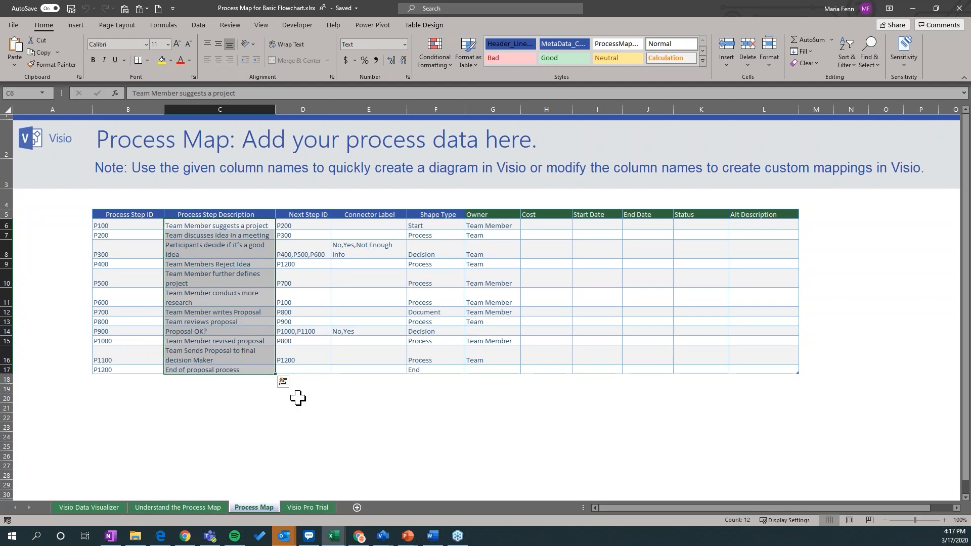
pyautogui.click(252, 234)
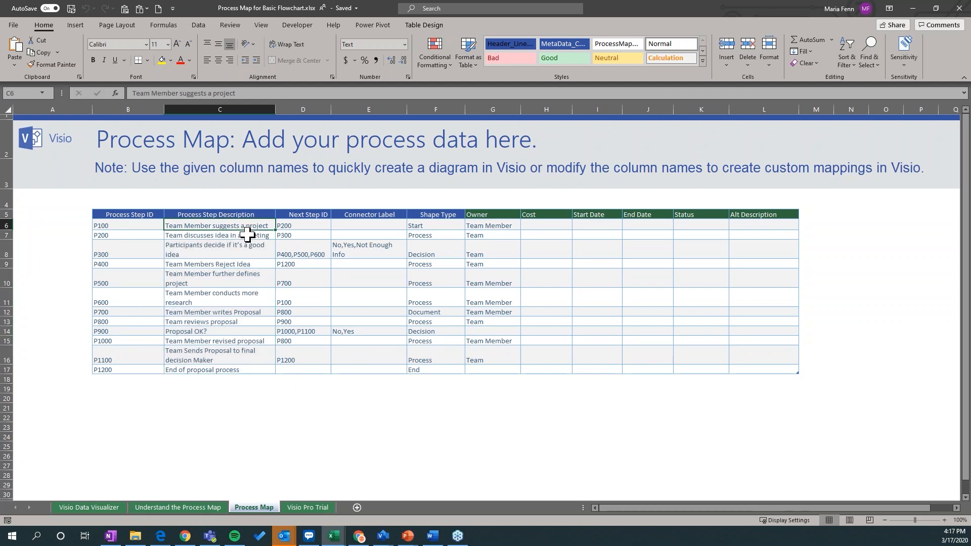
pyautogui.moveTo(121, 250); pyautogui.dragTo(369, 251)
pyautogui.click(232, 251)
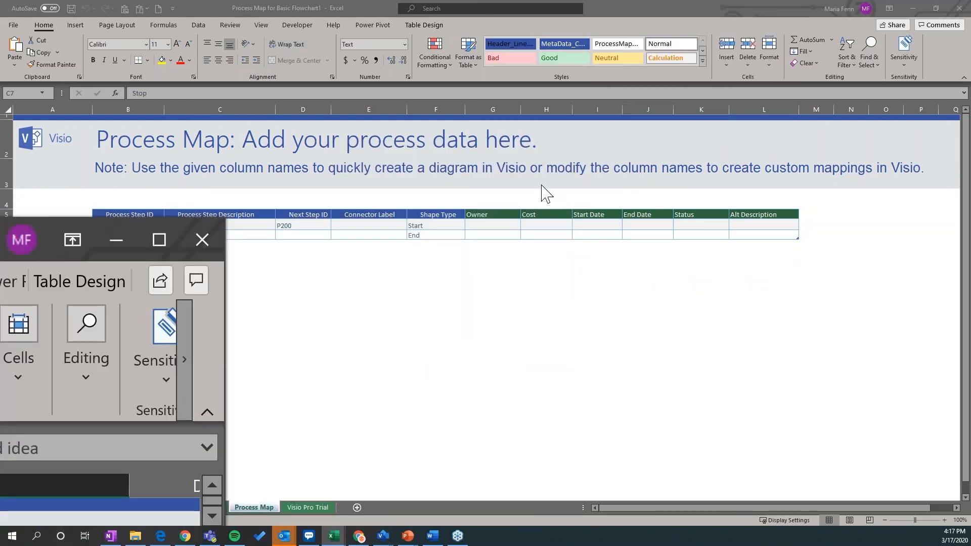
# Tile the workbook beside the Visio flowchart to compare step descriptions with the diagram's shapes, and return the workbook to full screen.
pyautogui.moveTo(959, 163); pyautogui.dragTo(968, 152)
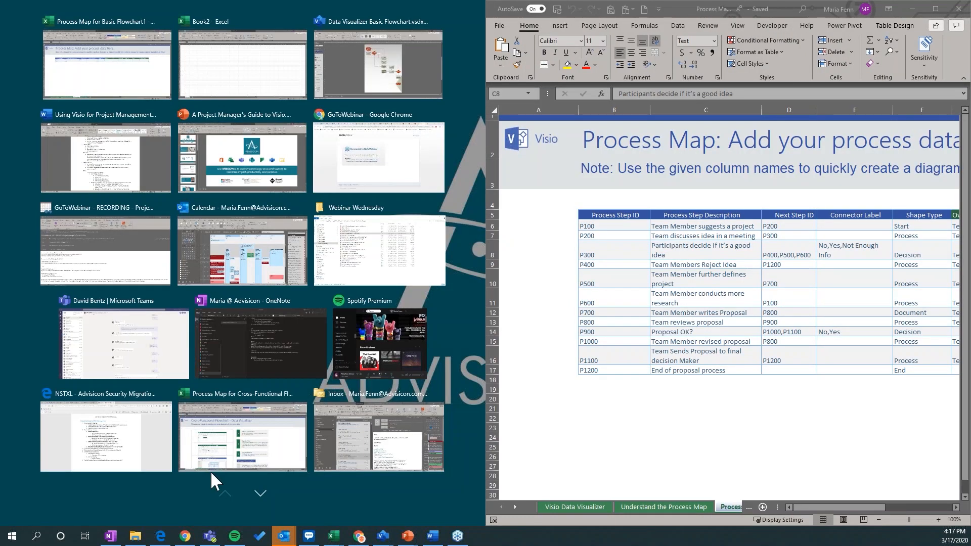
pyautogui.click(282, 250)
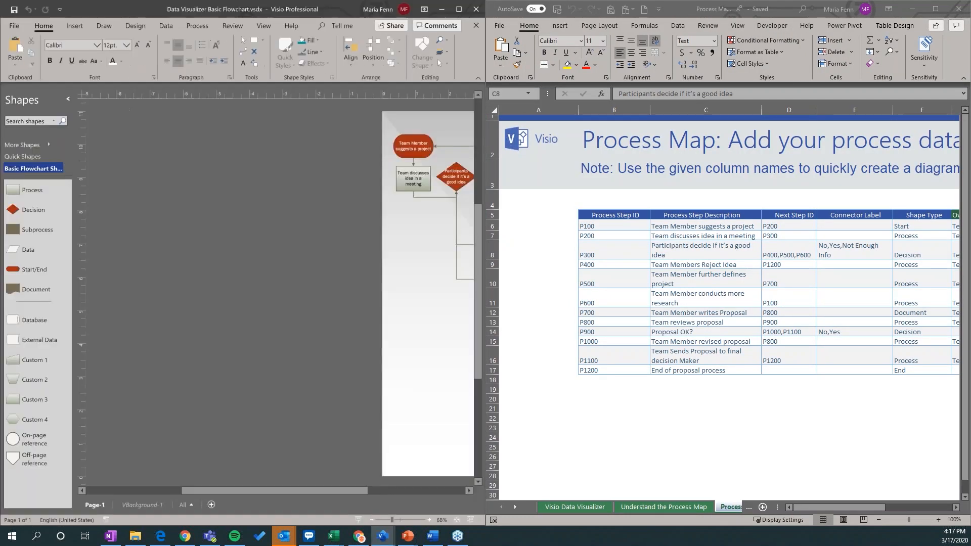
pyautogui.click(708, 226)
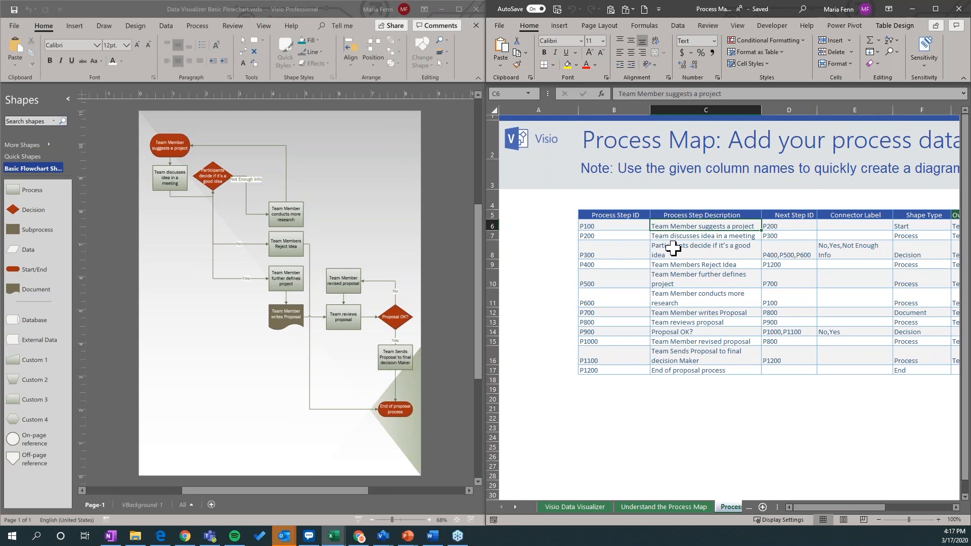
pyautogui.click(175, 144)
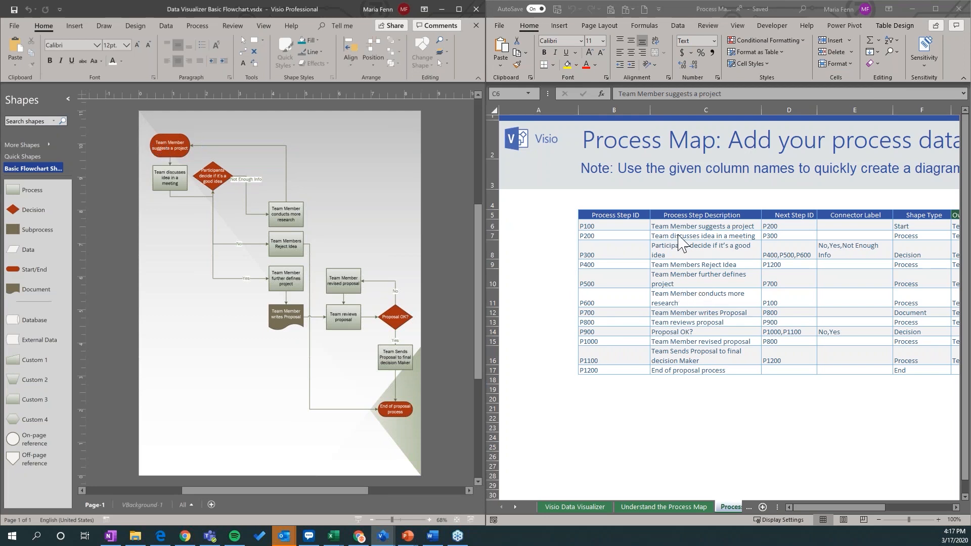
pyautogui.click(699, 273)
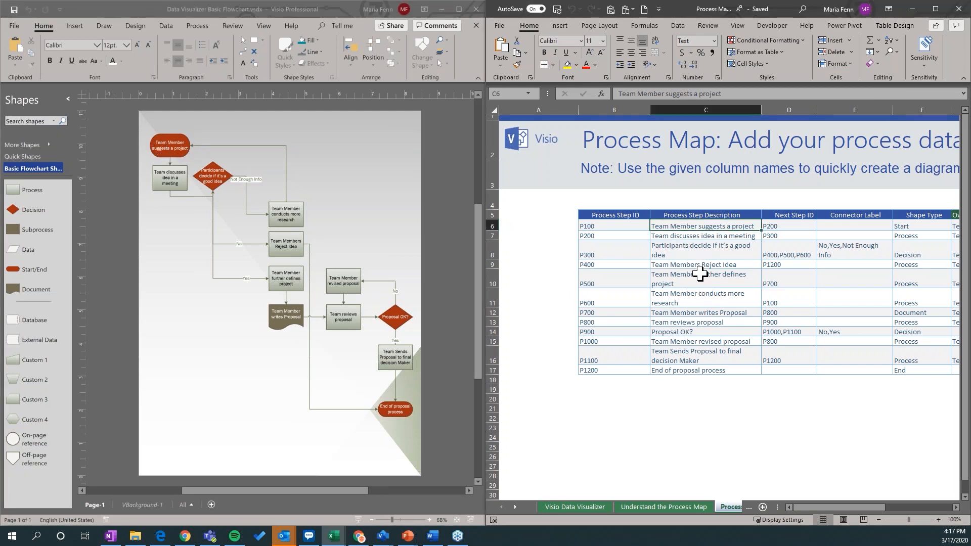
pyautogui.click(699, 273)
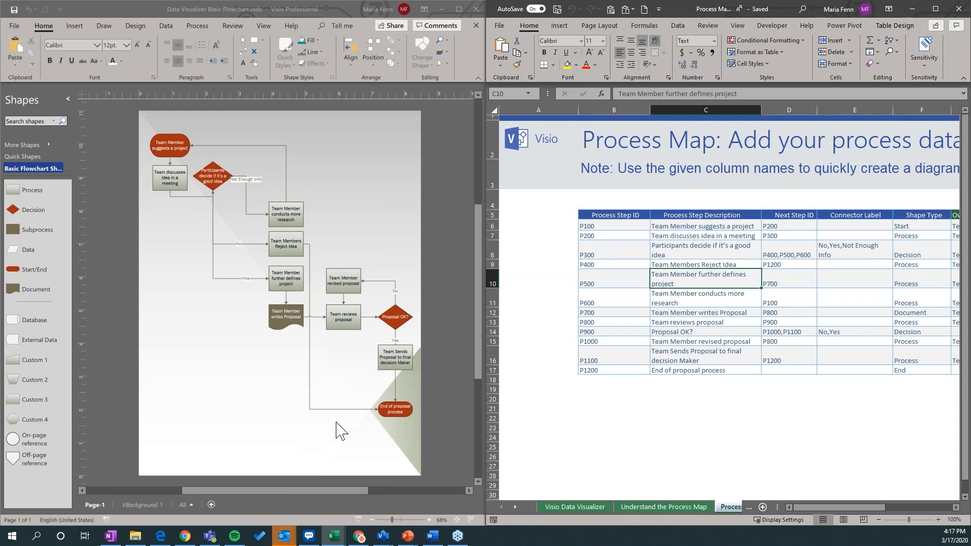
pyautogui.click(934, 9)
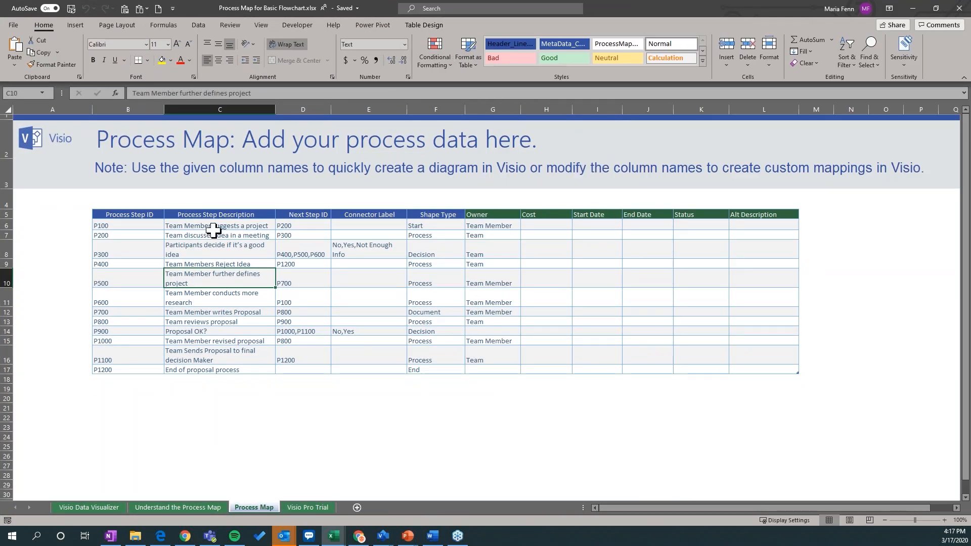
# Trace how the first two process steps, P100 and P200, link to their following steps through the Next Step ID column.
pyautogui.click(188, 226)
pyautogui.moveTo(188, 225); pyautogui.dragTo(190, 283)
pyautogui.click(123, 226)
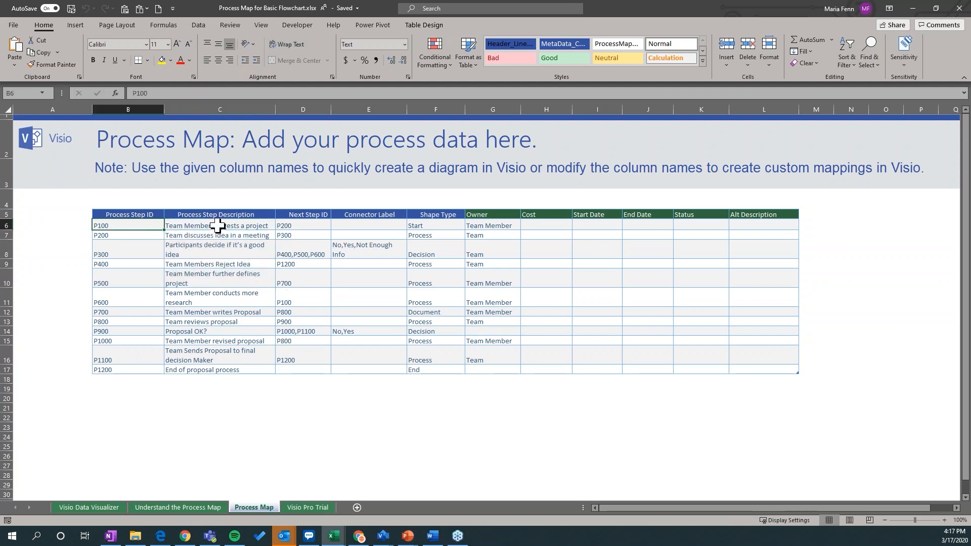
pyautogui.click(217, 226)
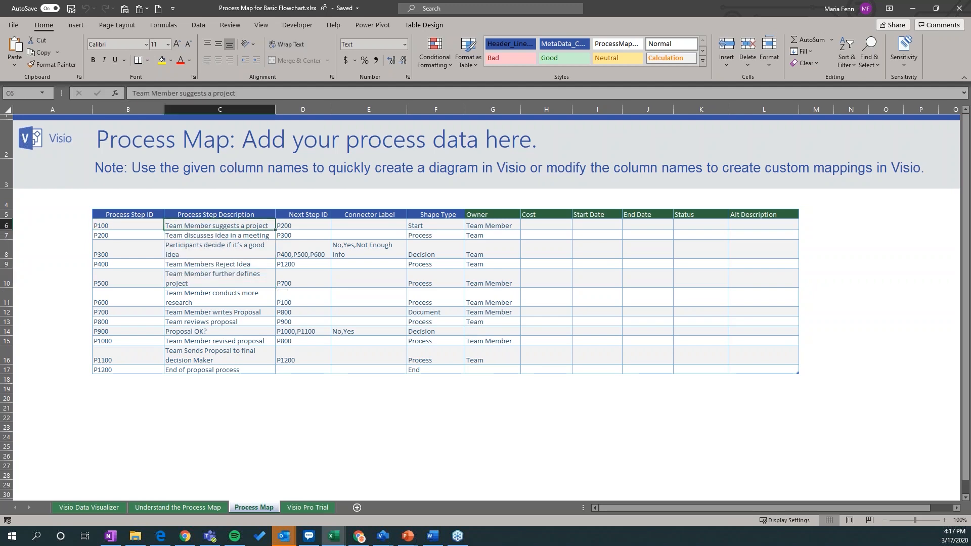
pyautogui.click(288, 225)
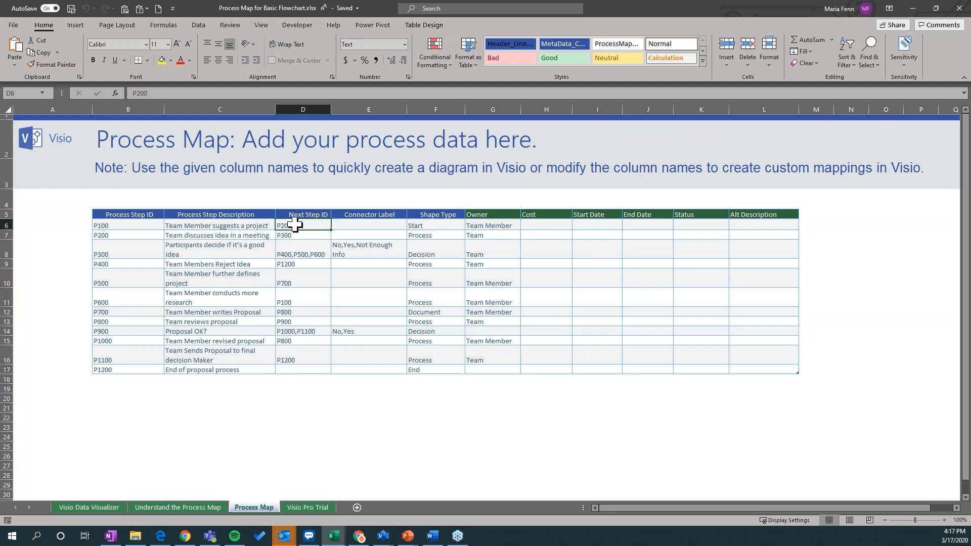
pyautogui.click(230, 236)
pyautogui.click(300, 224)
pyautogui.click(305, 234)
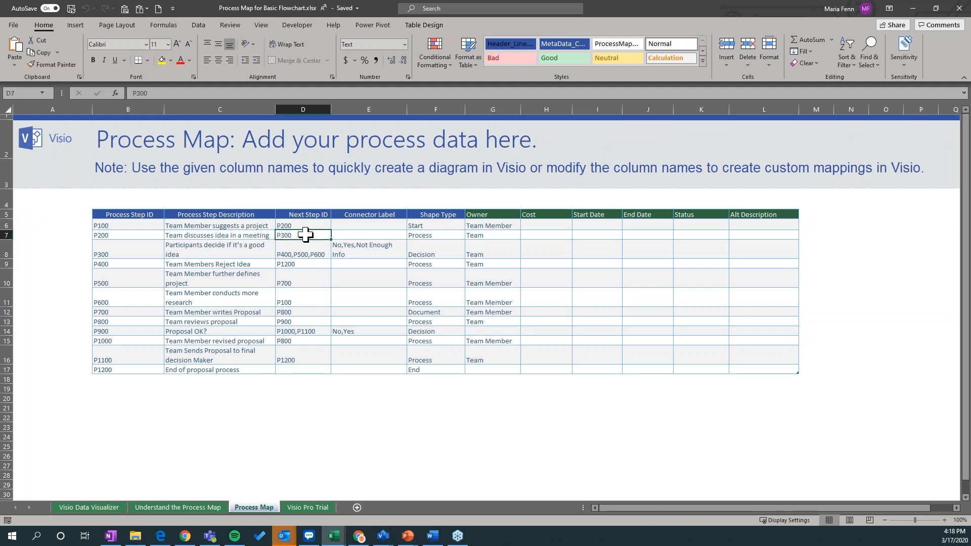
# Examine the description, Next Step ID and Connector Label cells of decision step P300.
pyautogui.click(240, 247)
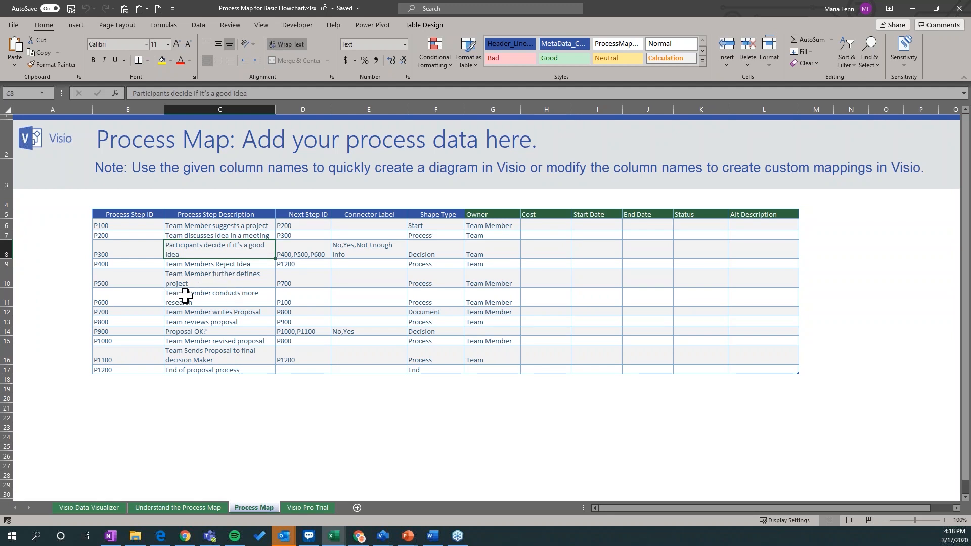
pyautogui.click(316, 254)
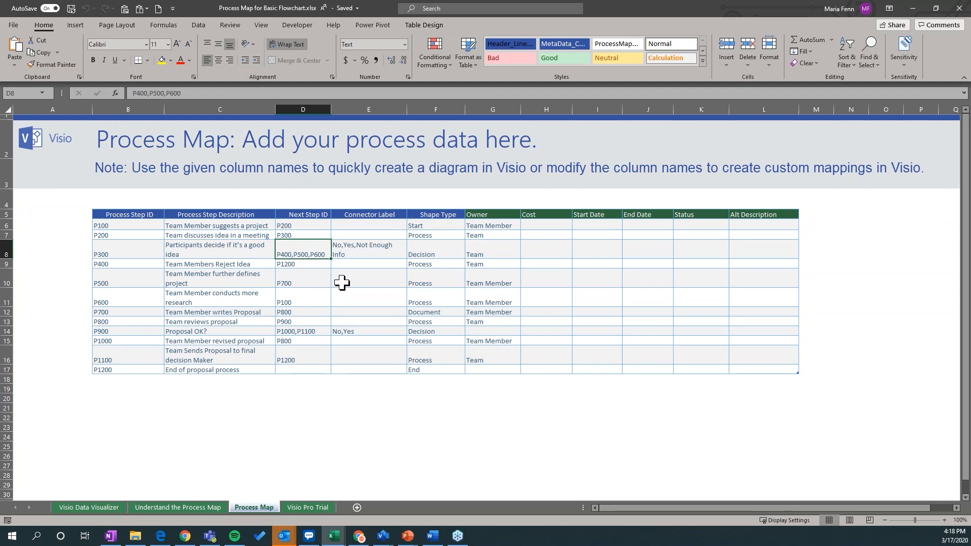
pyautogui.click(372, 254)
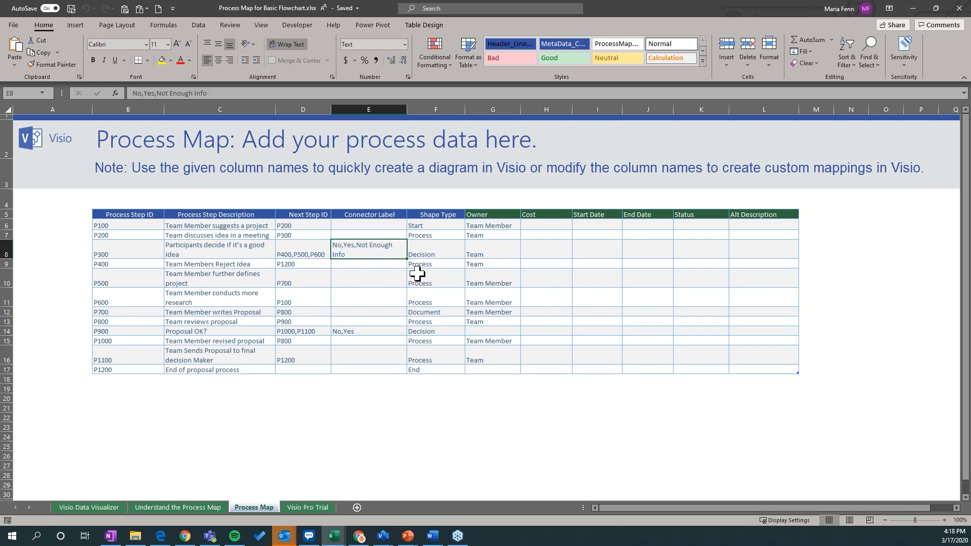
# Review the Shape Type column with the shape choices offered for step P100, and examine the Owner column for all process steps.
pyautogui.moveTo(444, 229); pyautogui.dragTo(444, 296)
pyautogui.click(432, 274)
pyautogui.click(438, 225)
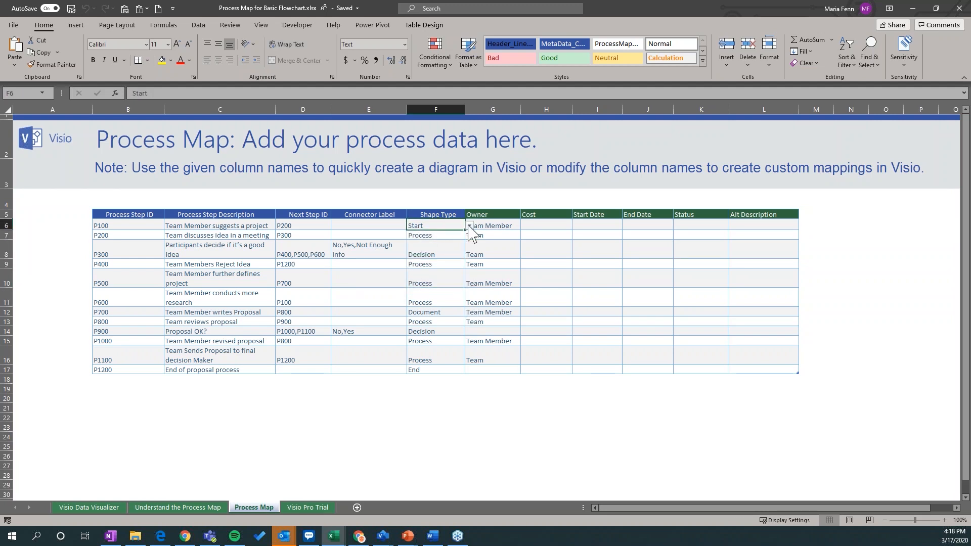
pyautogui.click(468, 226)
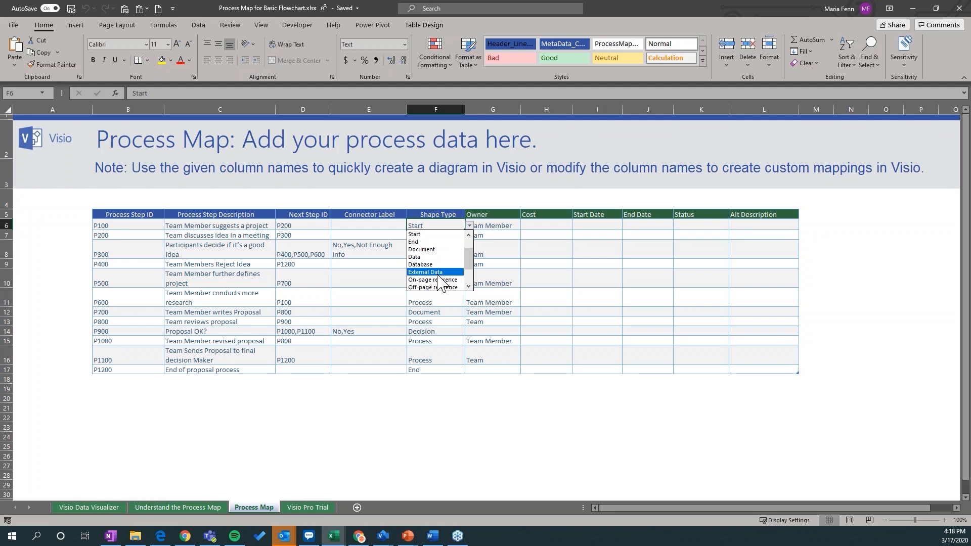
pyautogui.click(390, 229)
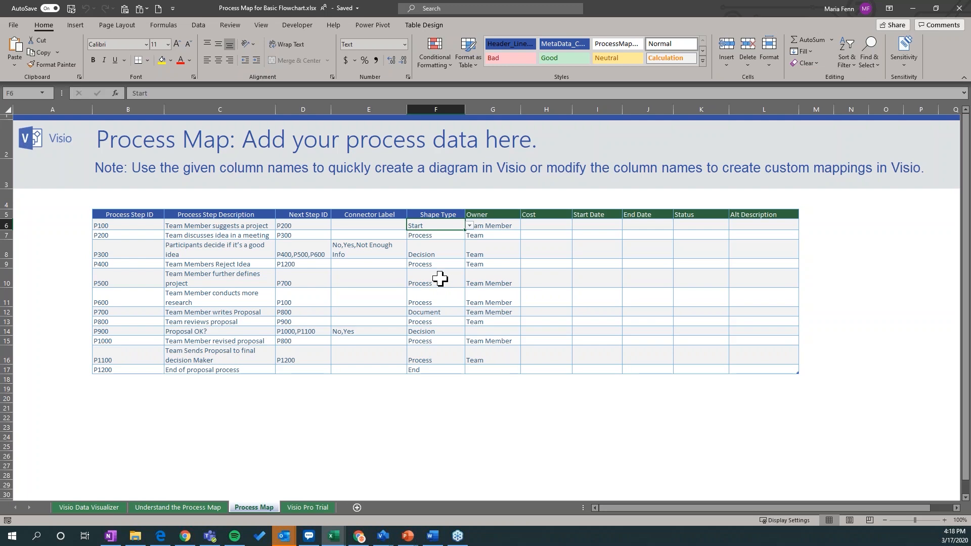
pyautogui.click(506, 227)
pyautogui.moveTo(502, 229); pyautogui.dragTo(497, 375)
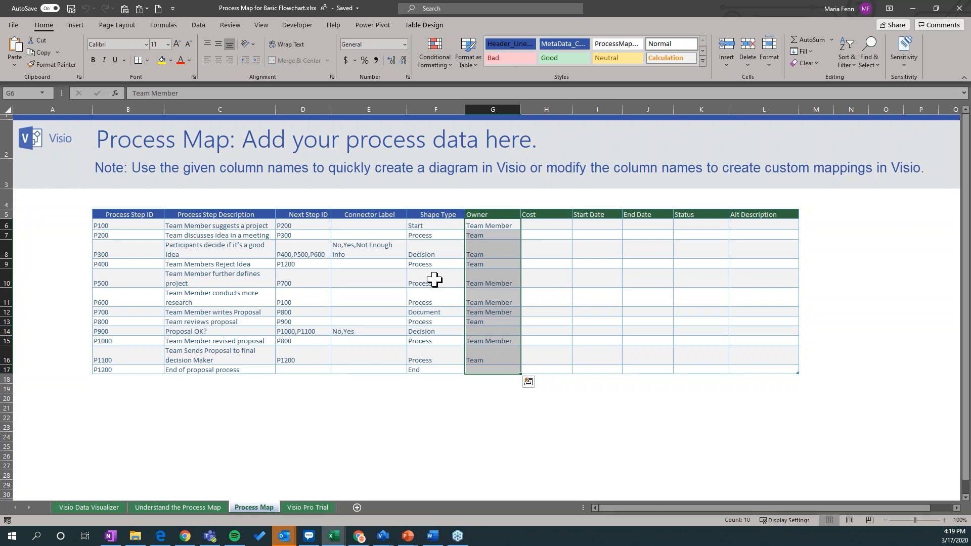
# Trace how step P400, Team Members Reject Idea, links through its Next Step ID to the final step P1200.
pyautogui.click(314, 248)
pyautogui.click(225, 265)
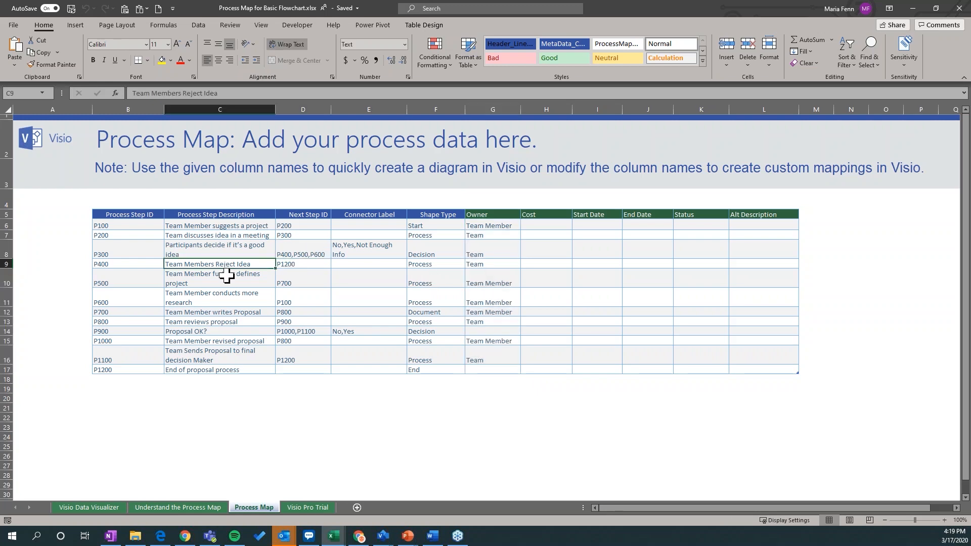
pyautogui.click(288, 264)
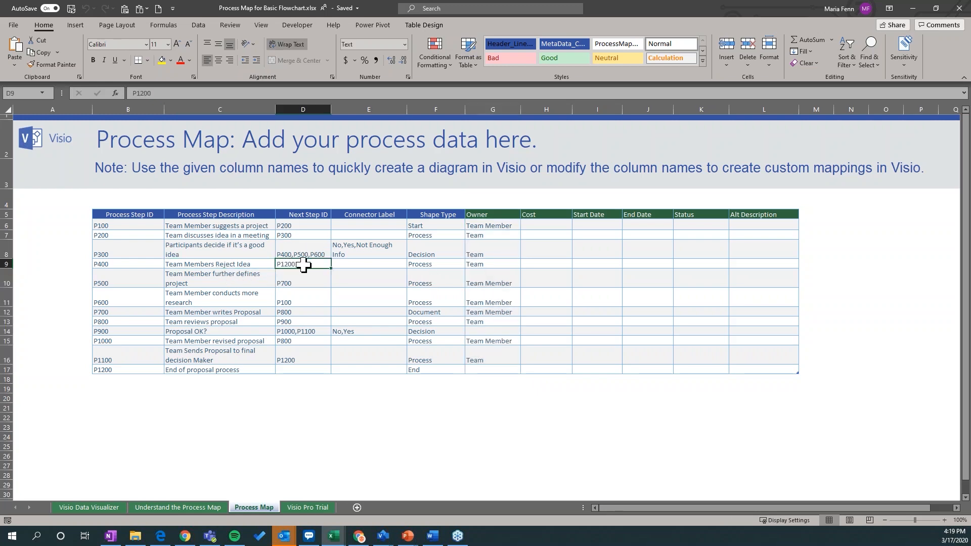
pyautogui.click(203, 265)
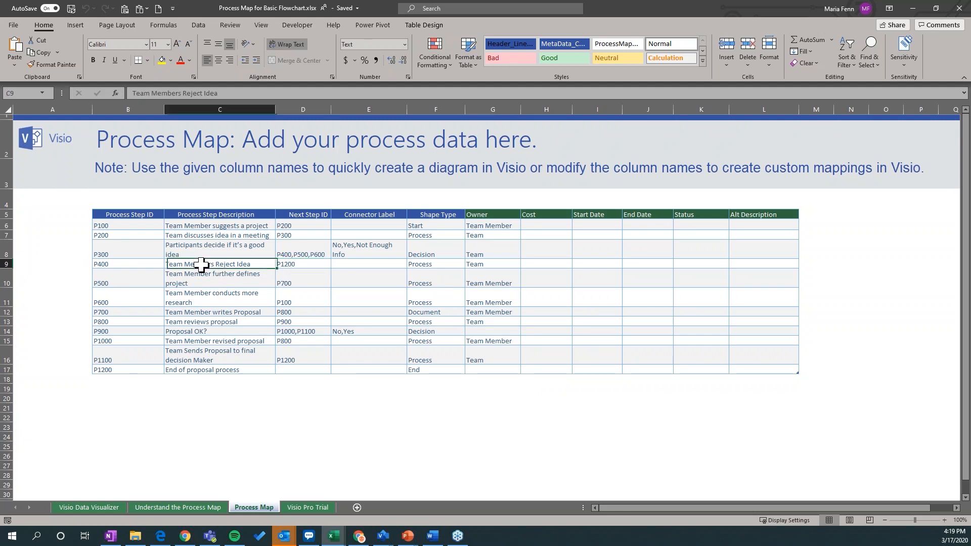
pyautogui.hotkey('ctrl', 'a')
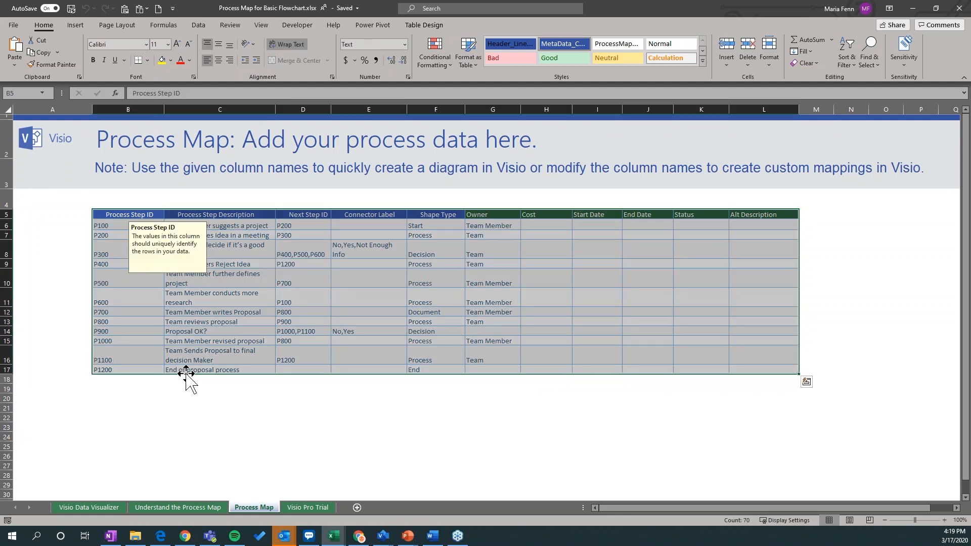
pyautogui.click(191, 370)
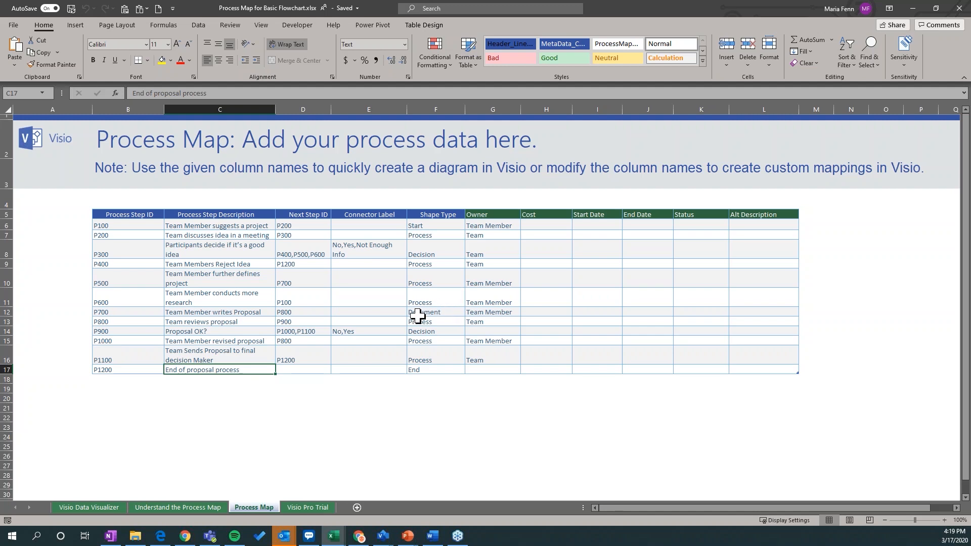
# Export the process table to a Visio diagram and bring the Create Diagram from Data wizard fully into view.
pyautogui.click(424, 25)
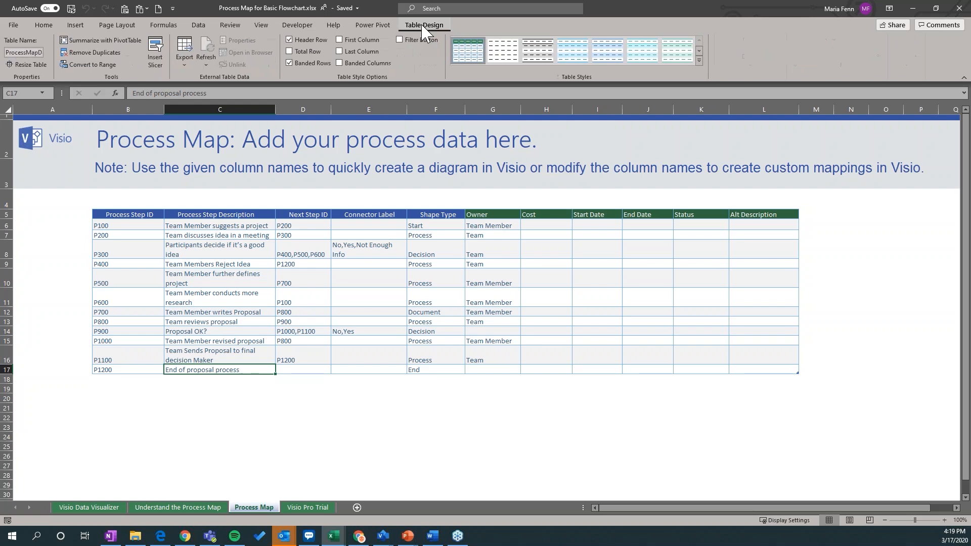
pyautogui.click(184, 65)
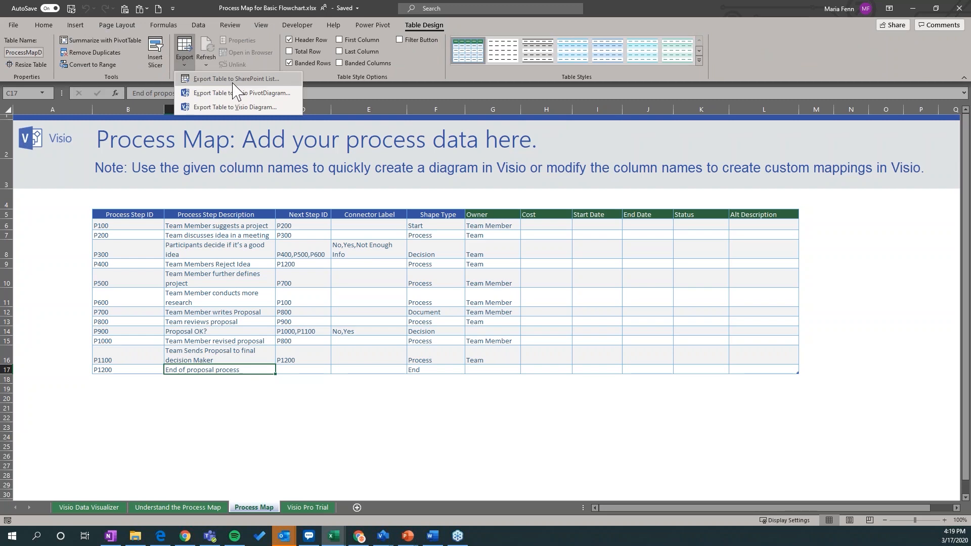
pyautogui.click(241, 107)
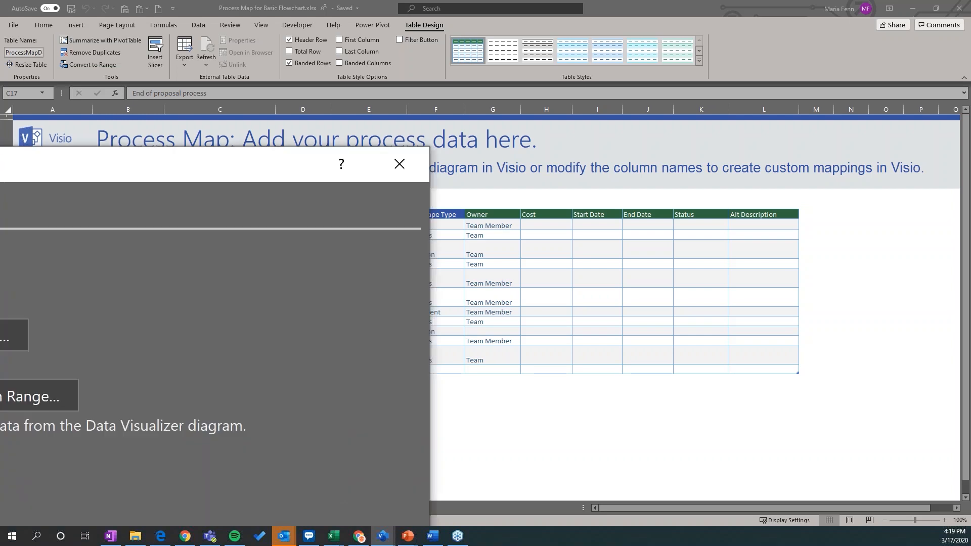
pyautogui.moveTo(221, 168); pyautogui.dragTo(512, 152)
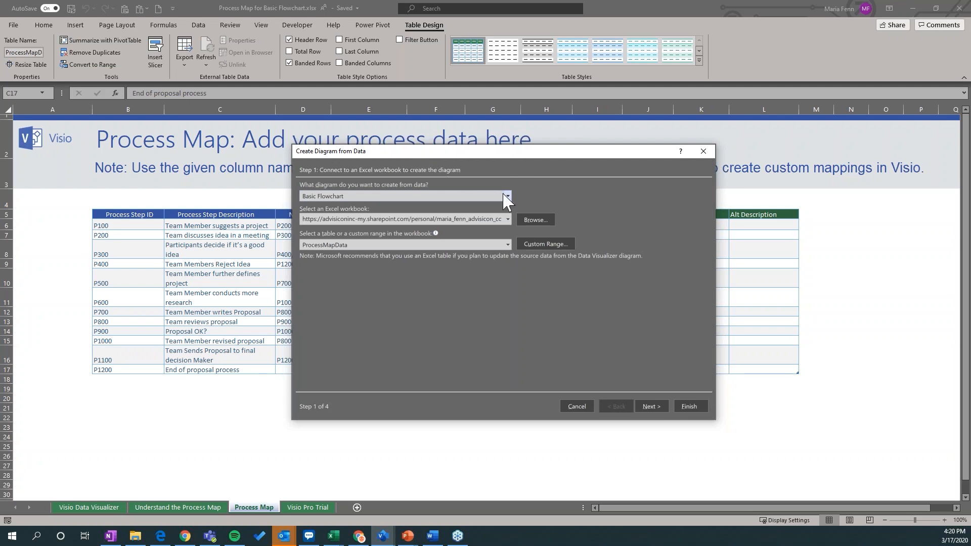
# Choose Basic Flowchart as the diagram type and check the source workbook address and the ProcessMapData table.
pyautogui.click(360, 197)
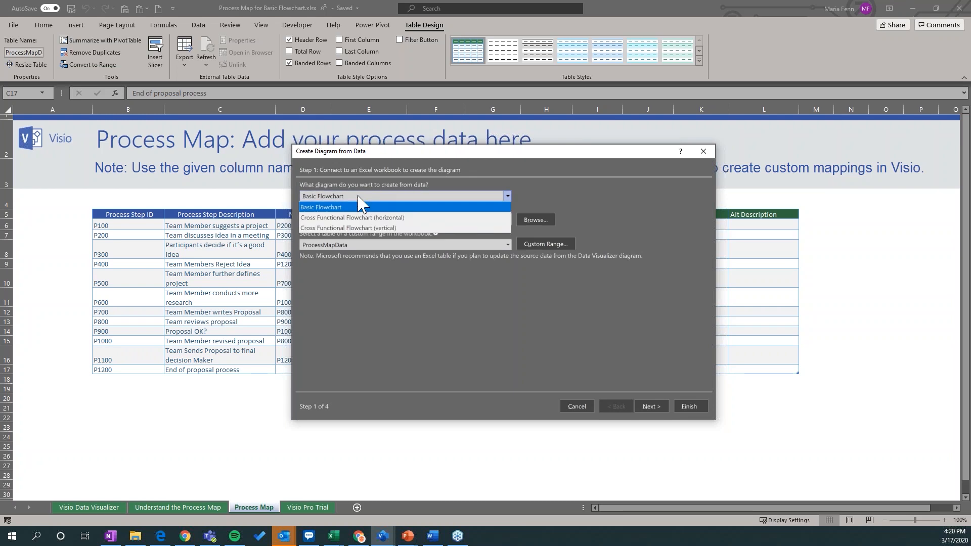
pyautogui.click(359, 207)
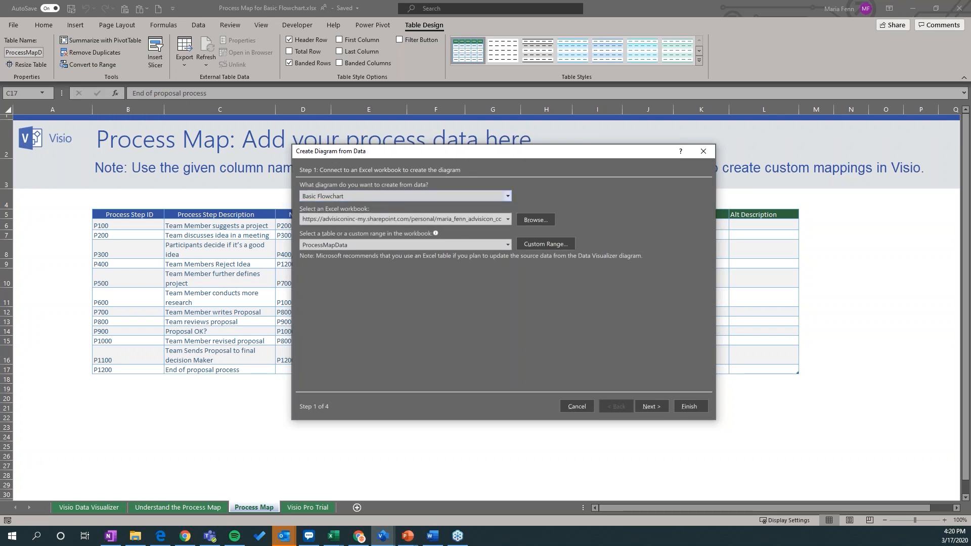
pyautogui.moveTo(303, 219); pyautogui.dragTo(498, 218)
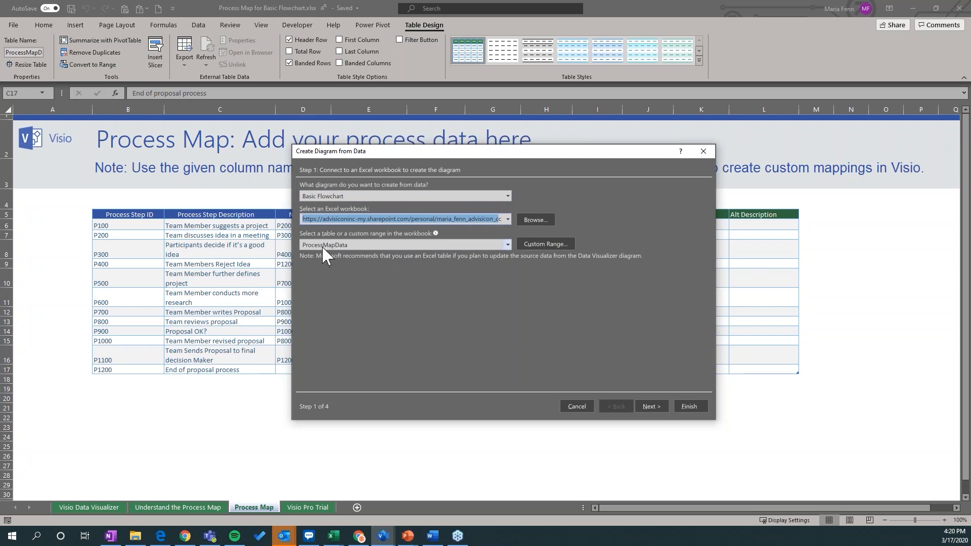
pyautogui.click(356, 244)
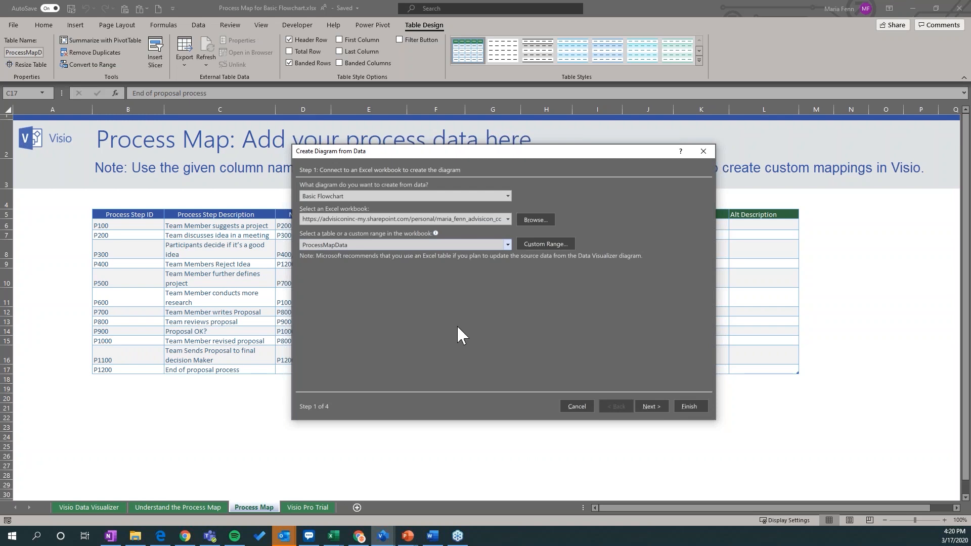
# Accept the wizard's column and shape mappings, keep the comma-delimited Next Step ID connections with Connector Label, and finish creating the diagram.
pyautogui.click(650, 407)
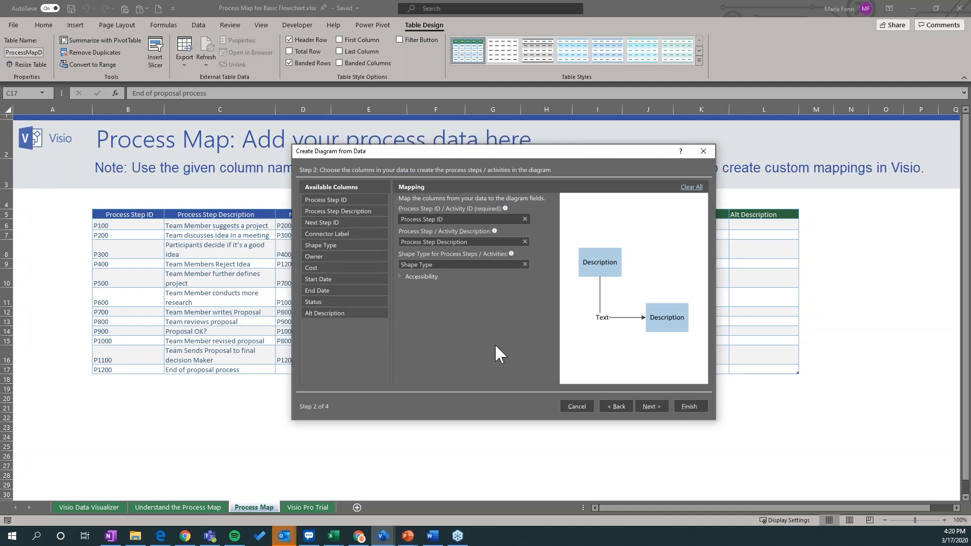
pyautogui.click(651, 406)
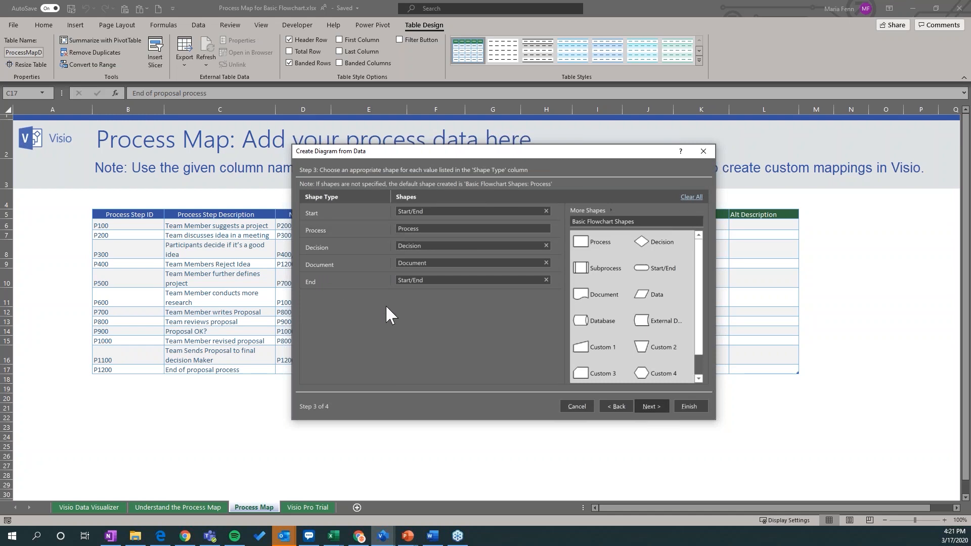
pyautogui.click(658, 410)
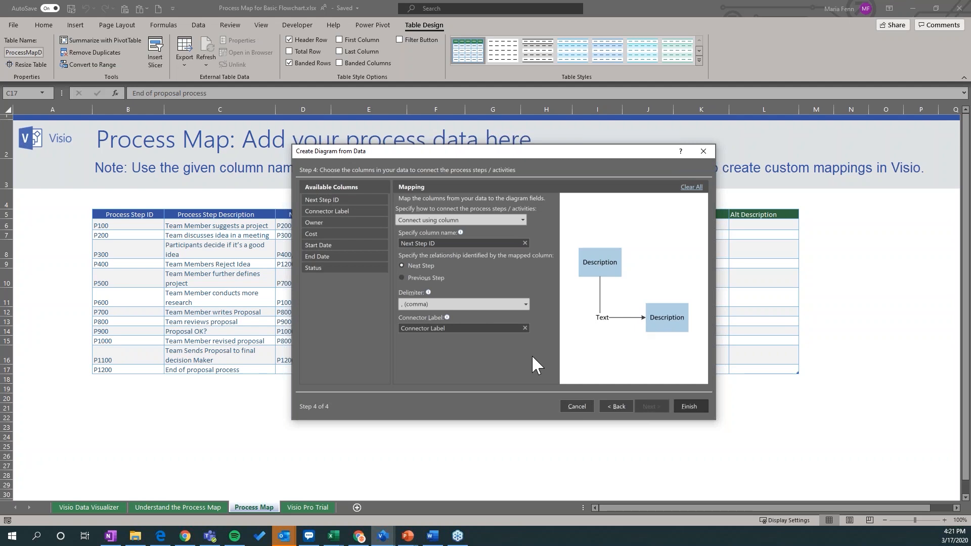
pyautogui.click(693, 409)
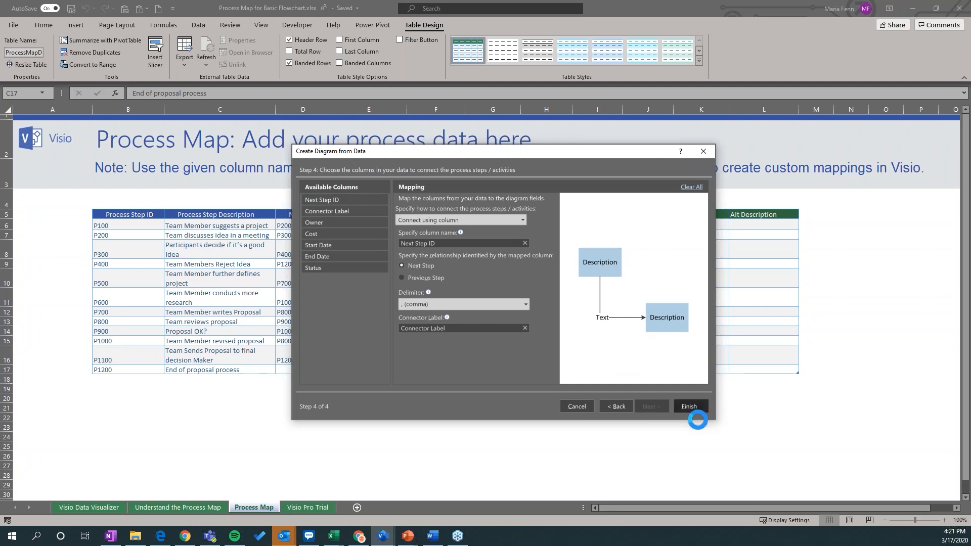